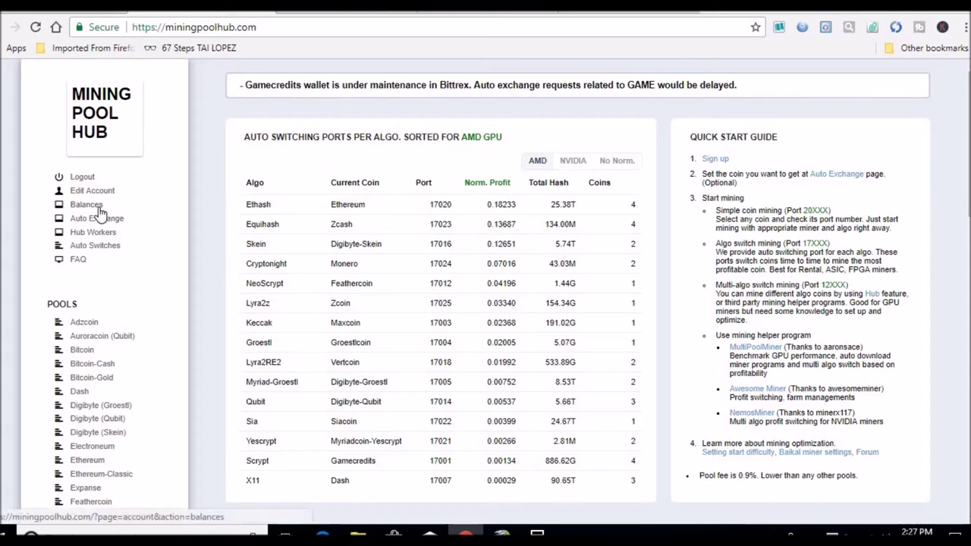
Open the Ethereum pool dashboard and select the 0.00294540 ETH Last 24 Hours earnings in Recent Credits.
click(95, 462)
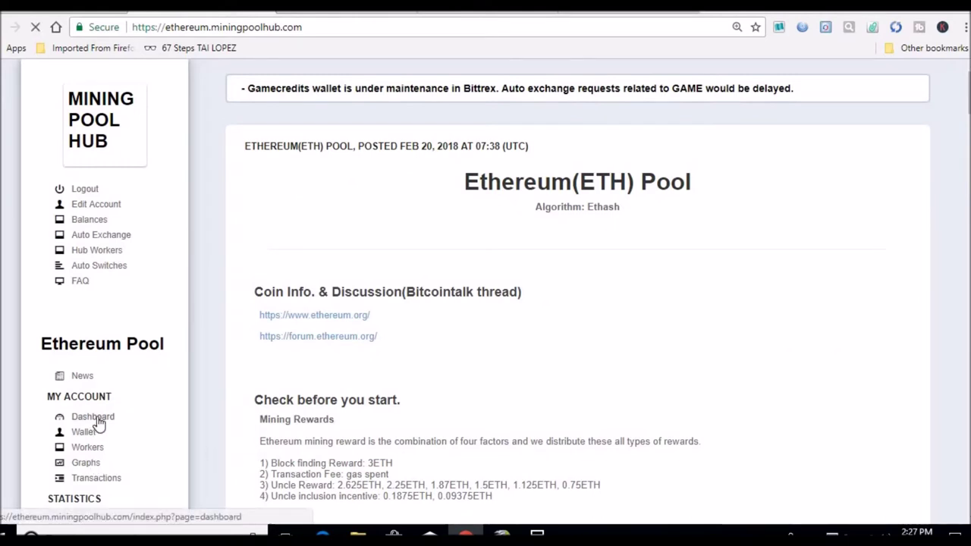
click(97, 423)
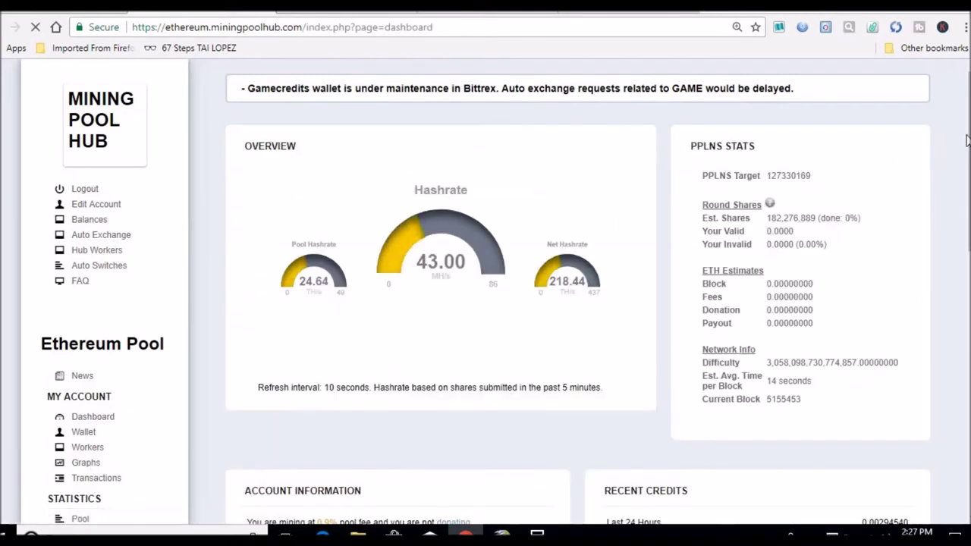
drag(966, 141, 967, 199)
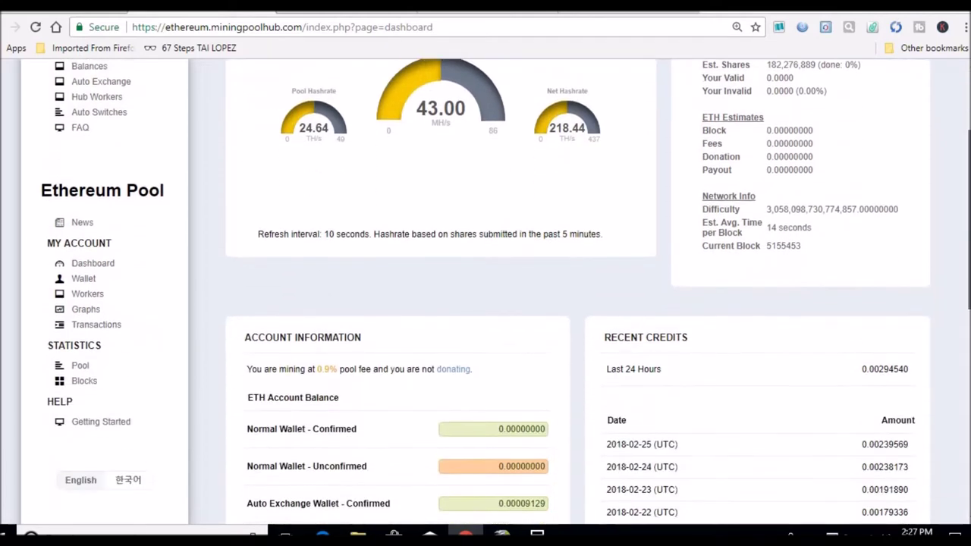
scroll(954, 206, down, 3)
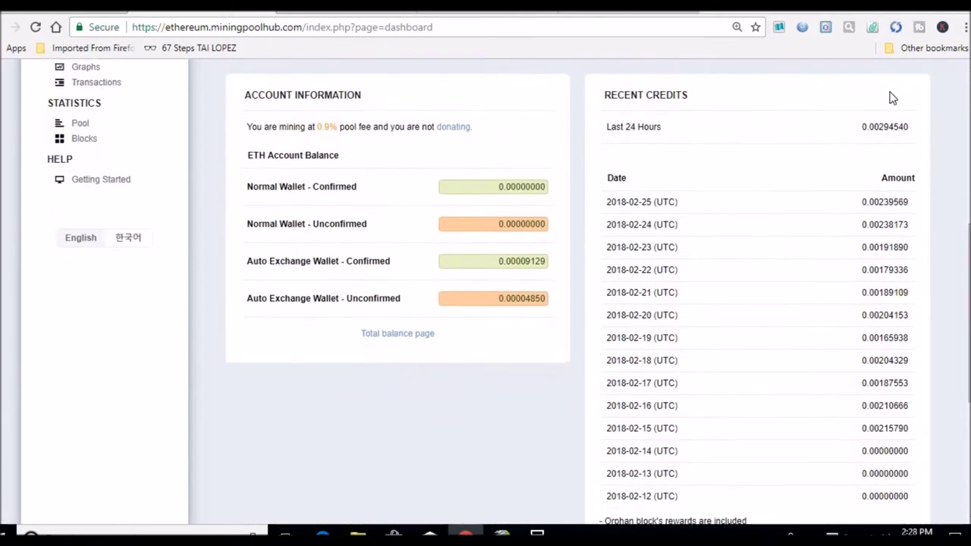
drag(914, 129, 871, 136)
Check .00294168 ETH equals 2.46 USD on Currencio, compute 0.82 in Calculator, then return to the spreadsheet.
key(ctrl+Tab)
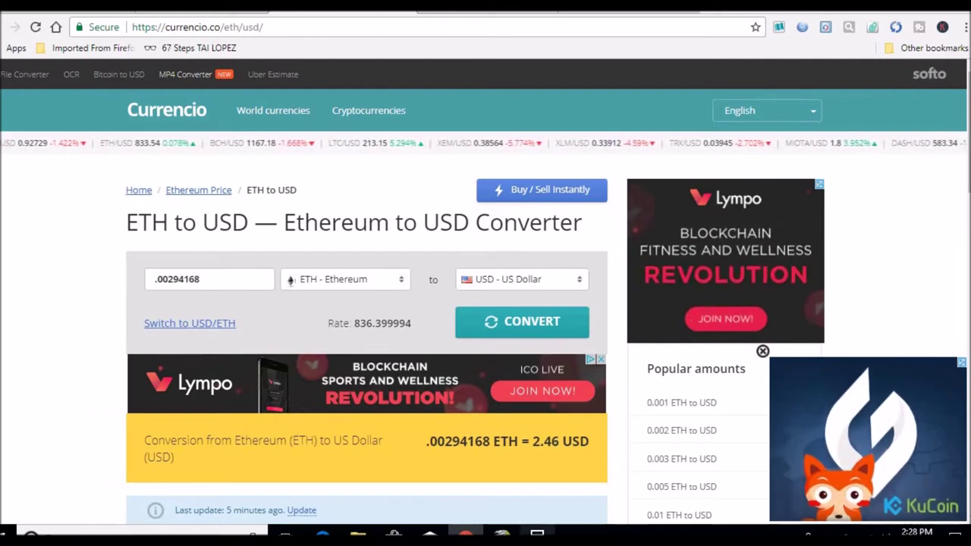
mouse_move(537, 535)
click(537, 473)
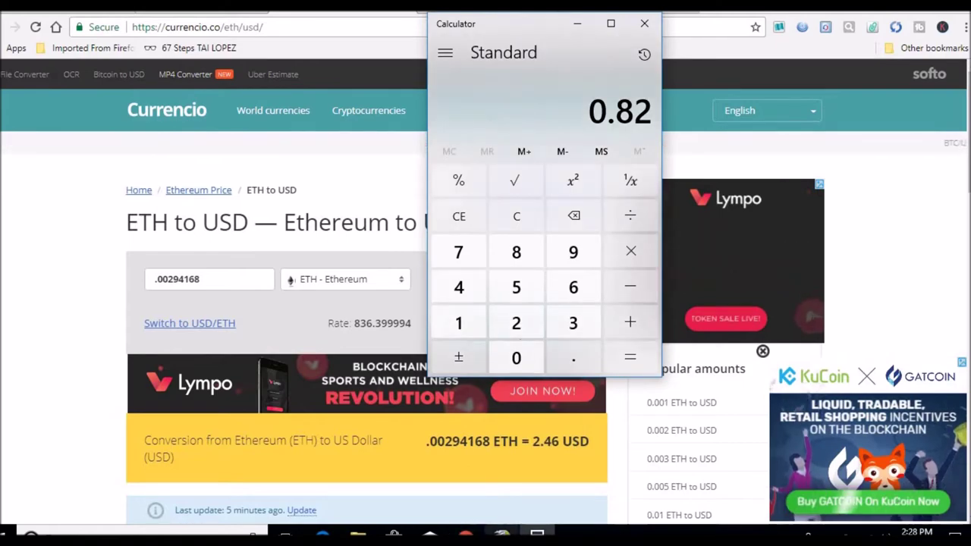
click(500, 535)
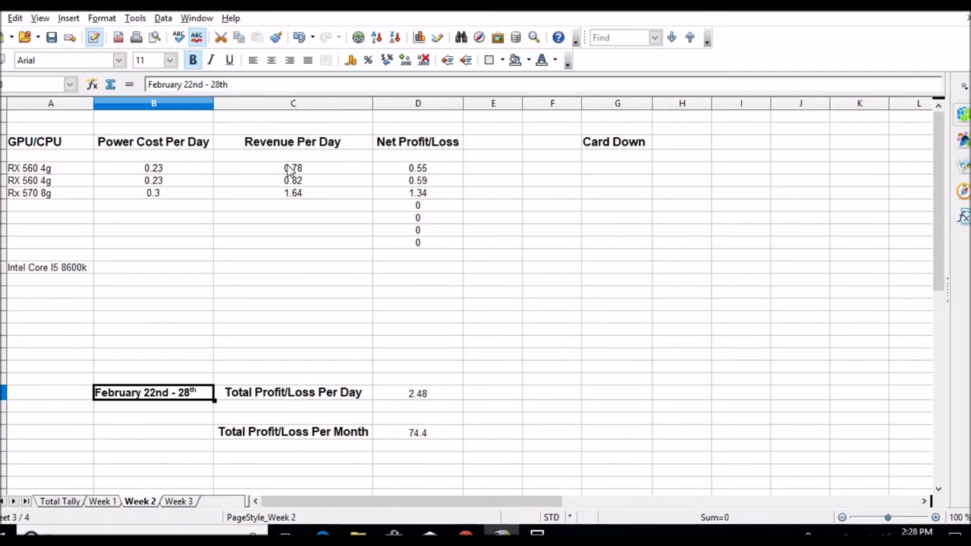
click(290, 169)
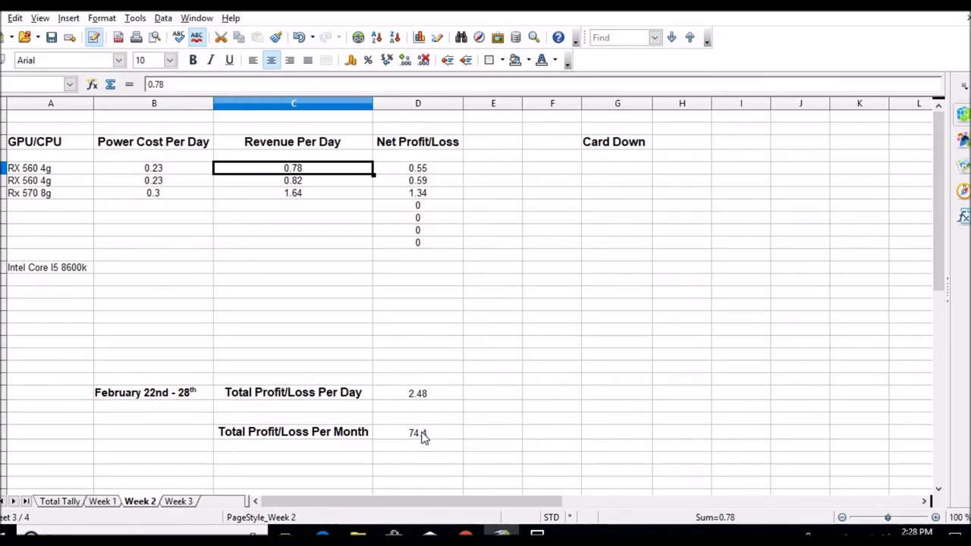
click(317, 195)
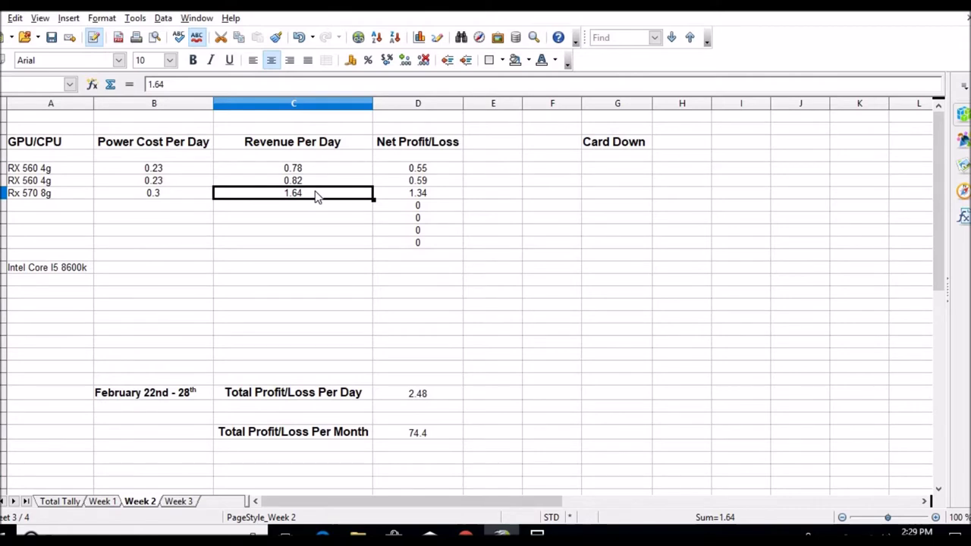
click(311, 169)
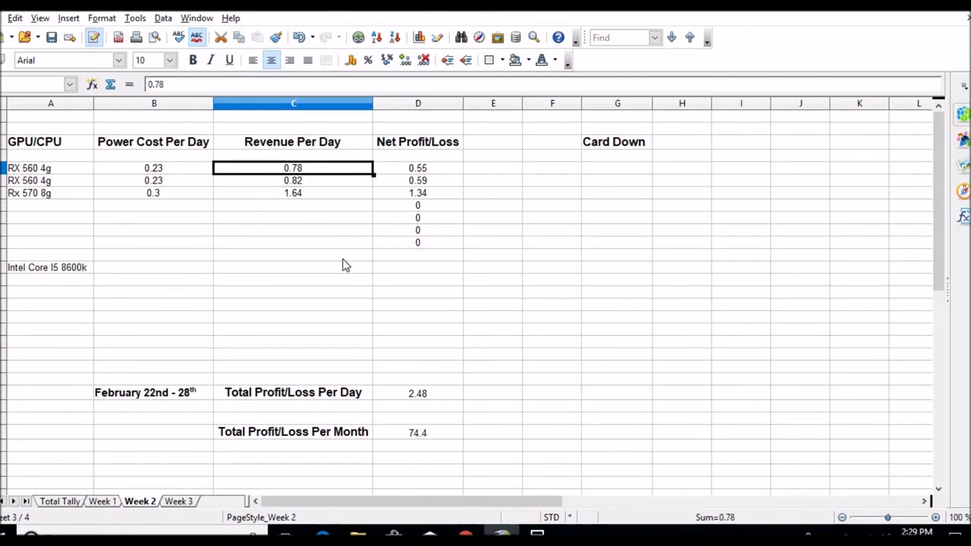
click(435, 432)
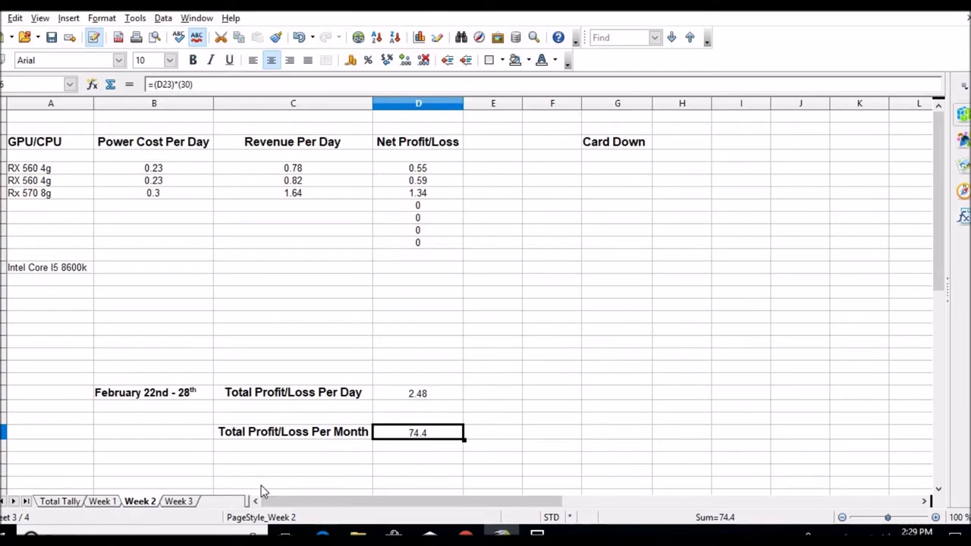
Return to Mining Pool Hub's home auto-switching ports table, then view the Newegg order email.
click(465, 535)
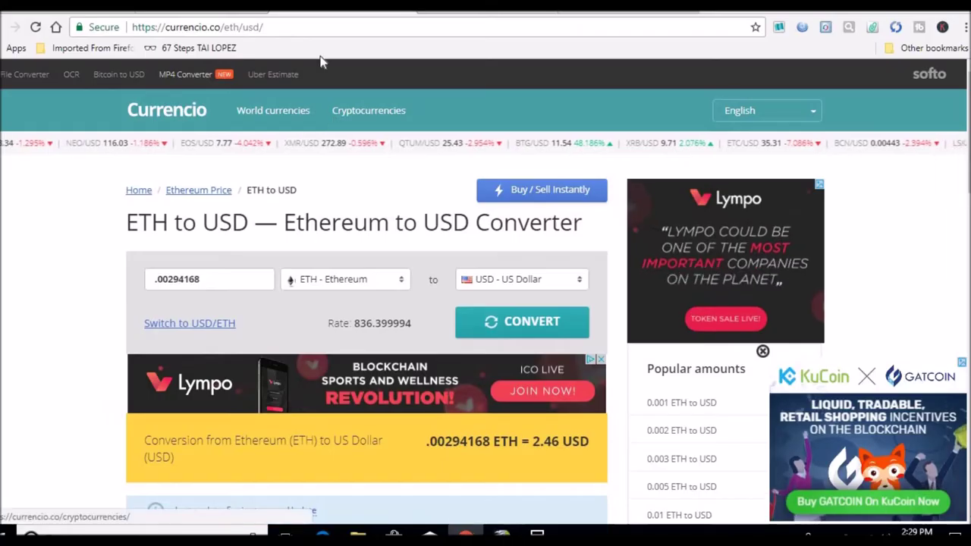
click(216, 8)
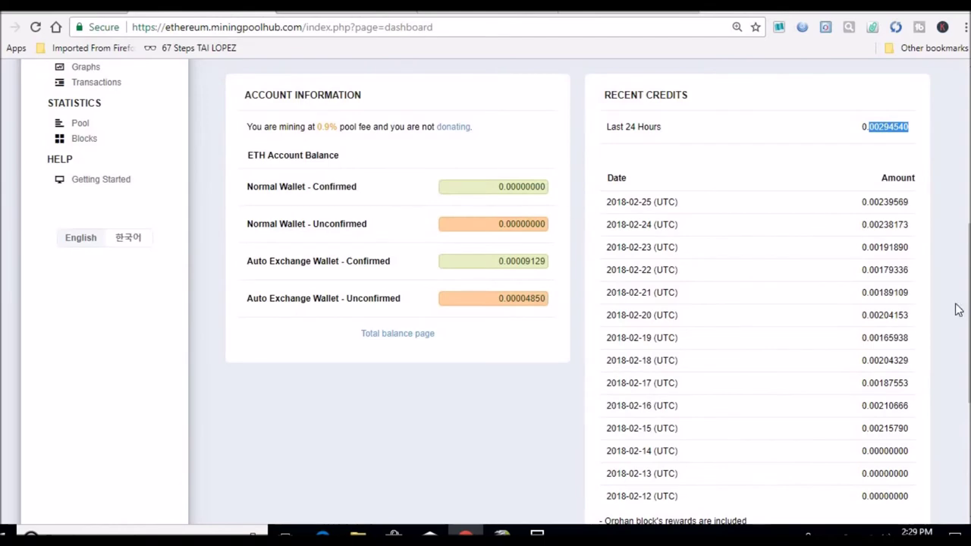
drag(969, 310, 968, 159)
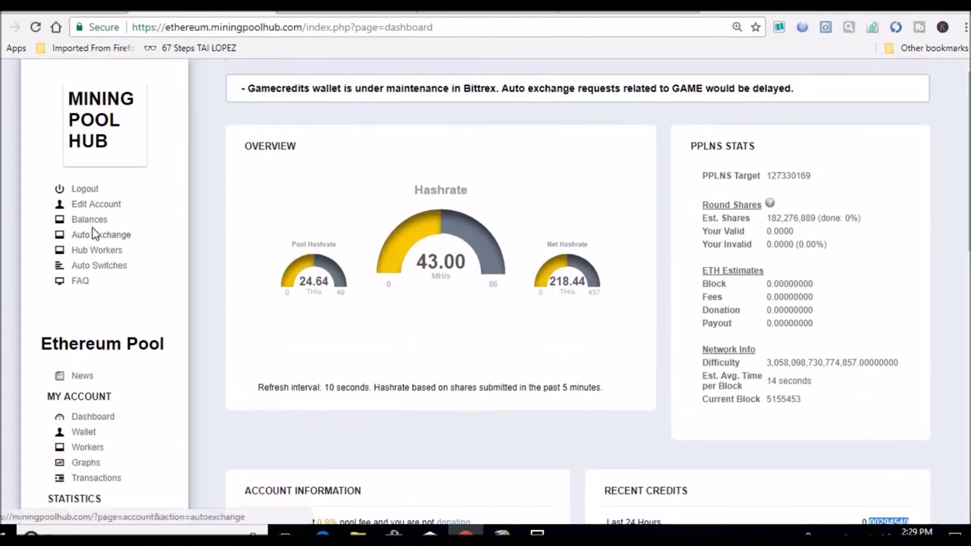
click(102, 133)
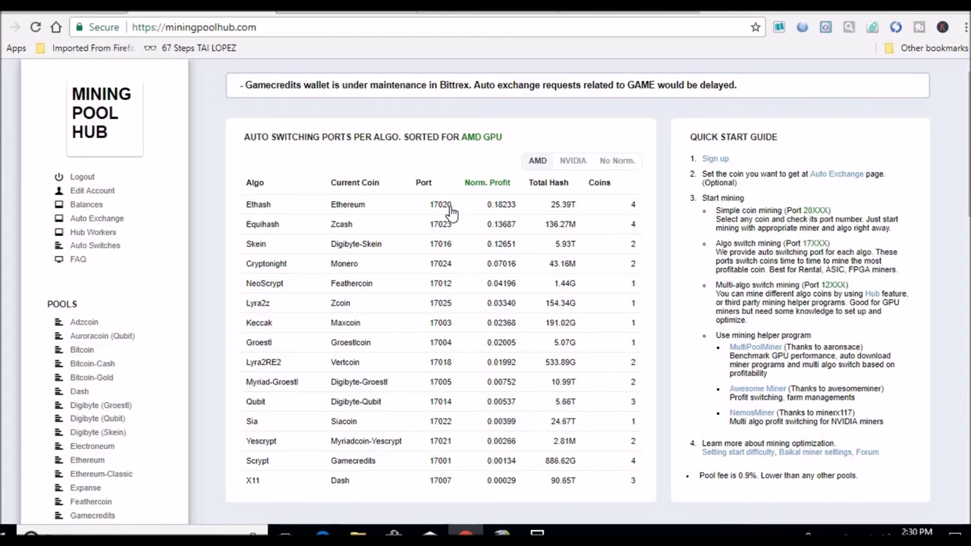
click(531, 10)
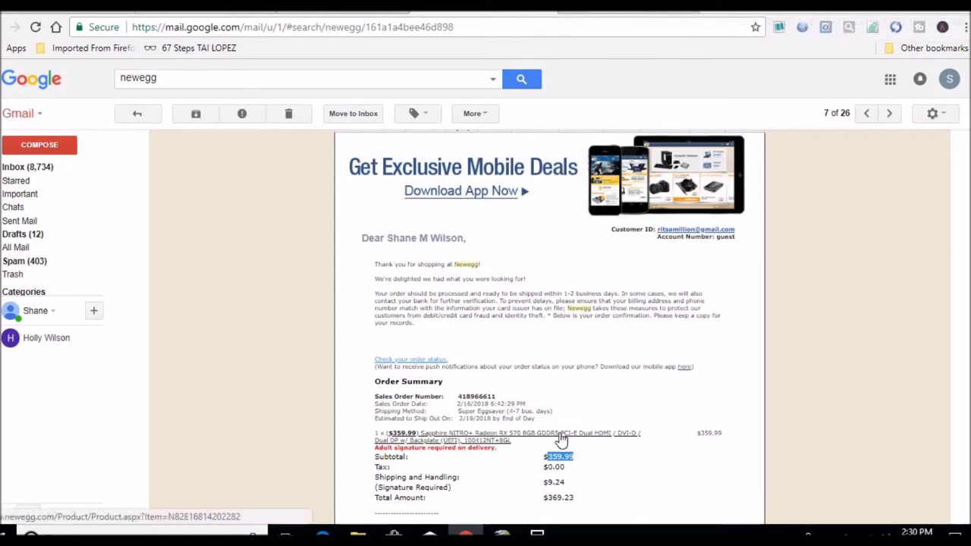
Switch to Newegg's Sapphire NITRO+ RX 570 product page and clear the earlier price highlight.
key(ctrl+Tab)
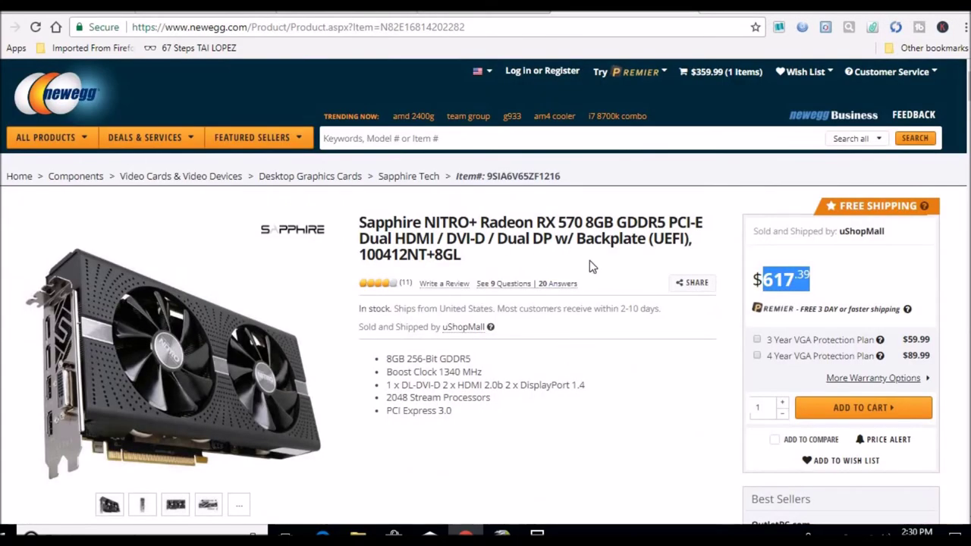
click(807, 279)
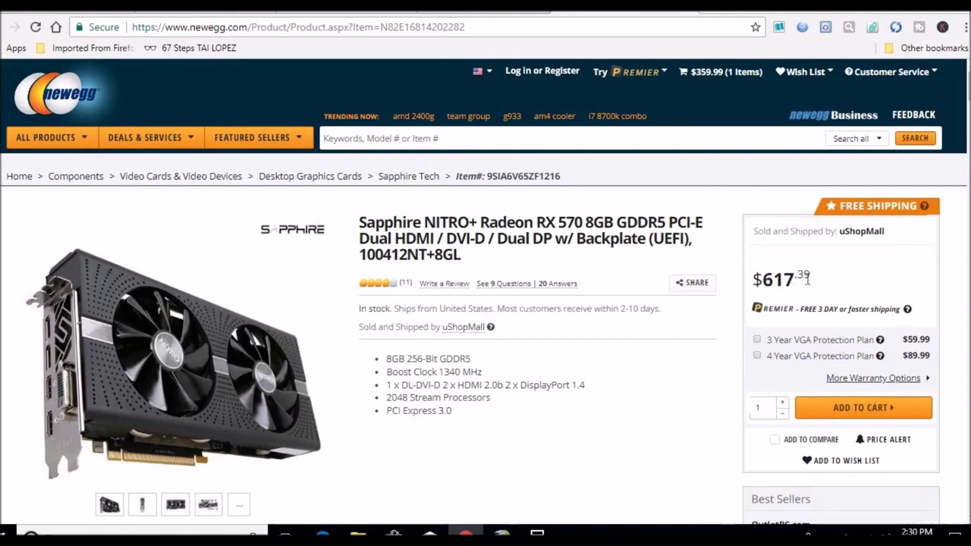
Highlight the RX 570's current $617.39 price, then return to the $359.99 order email.
drag(808, 279, 742, 279)
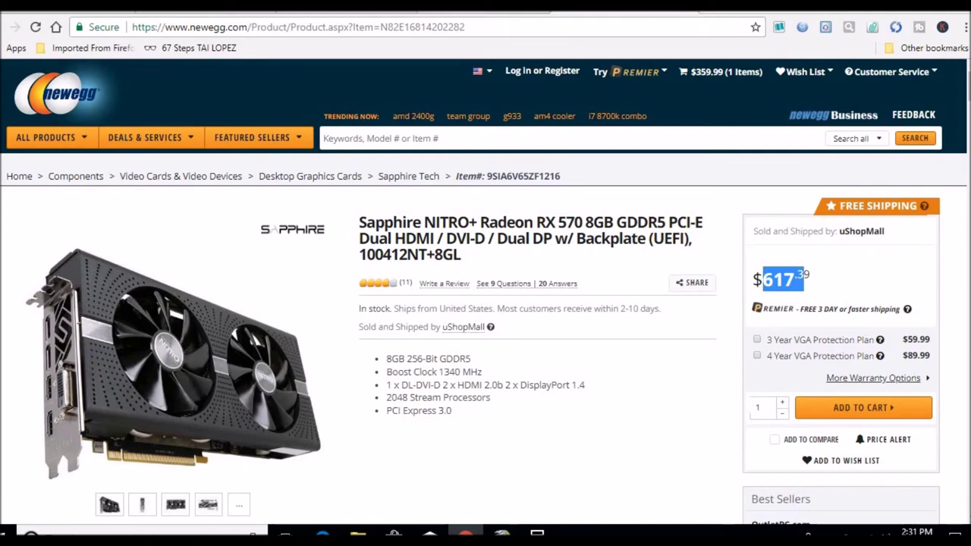
key(ctrl+Tab)
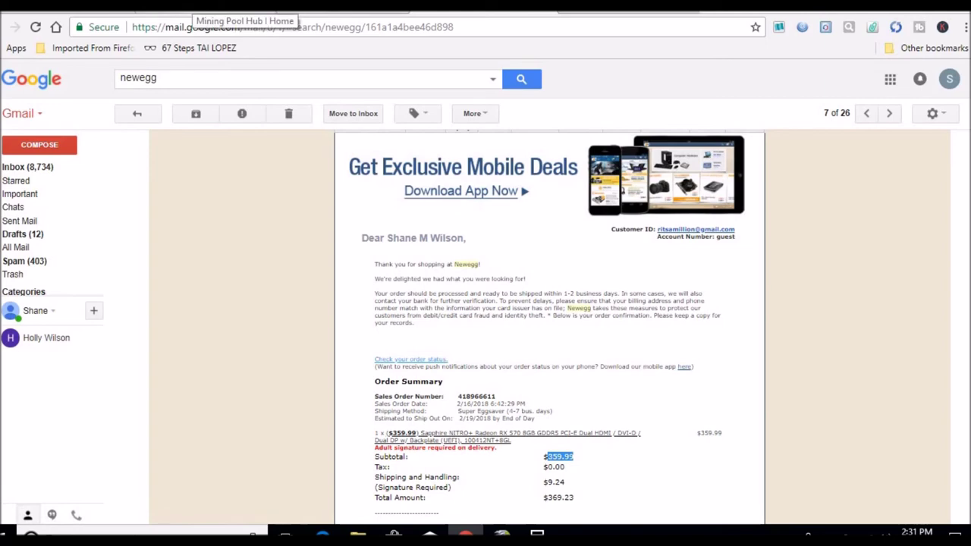
Look at the Mining Pool Hub tab, then move on to the Crypto Fish YouTube channel.
click(197, 6)
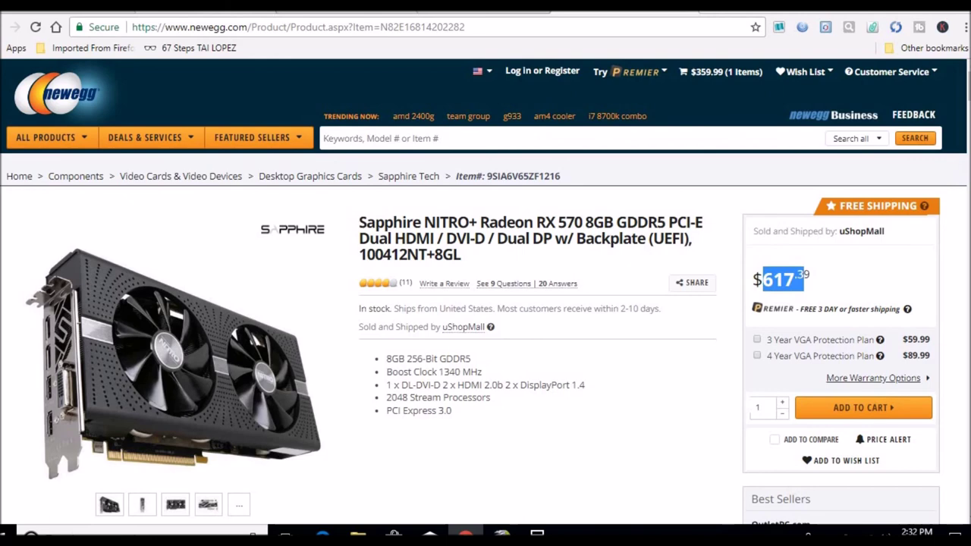
click(225, 7)
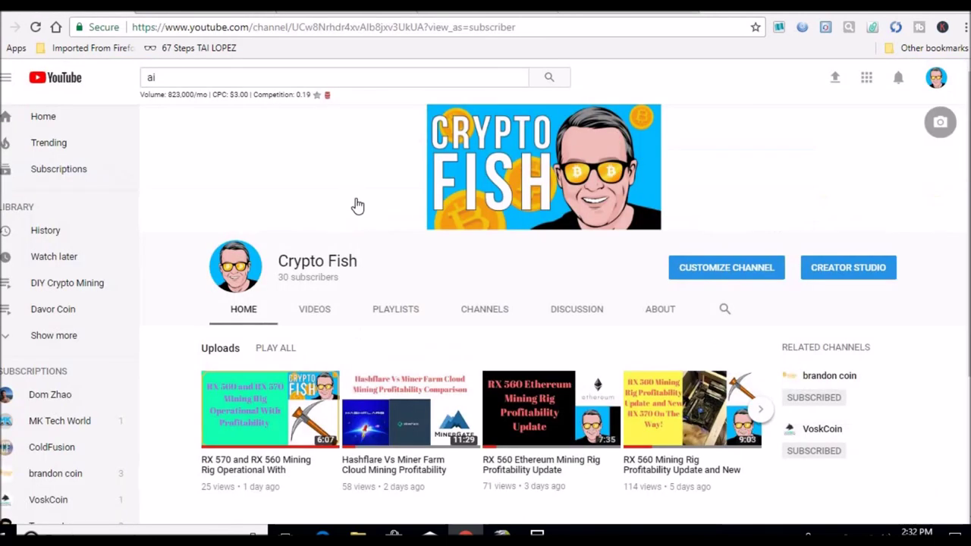